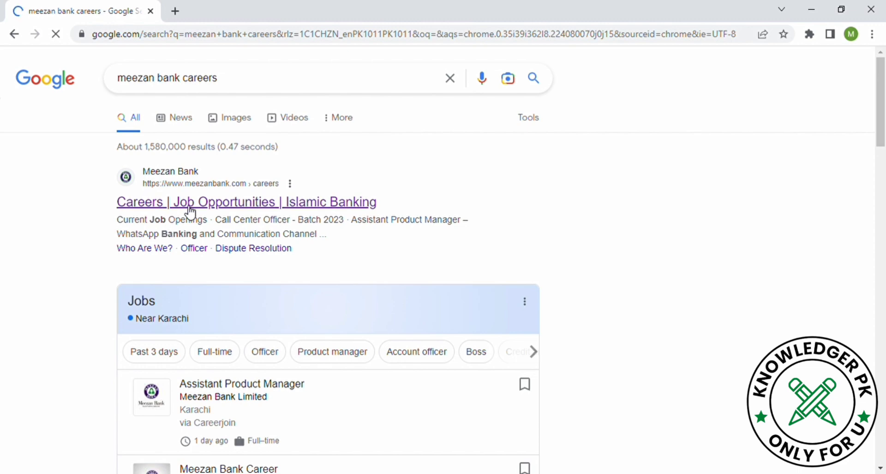
Step: Open the Meezan Bank careers page and expand the Assistant Product Manager job listing
click(190, 211)
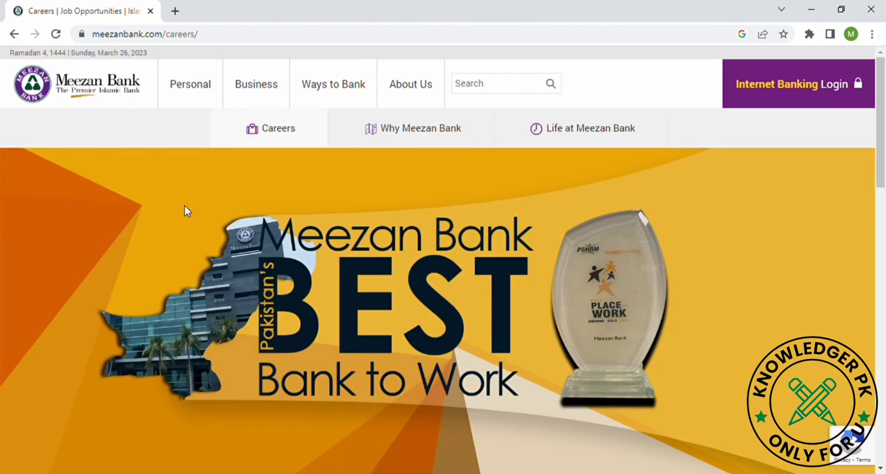
scroll(185, 206, down, 4)
scroll(442, 258, down, 10)
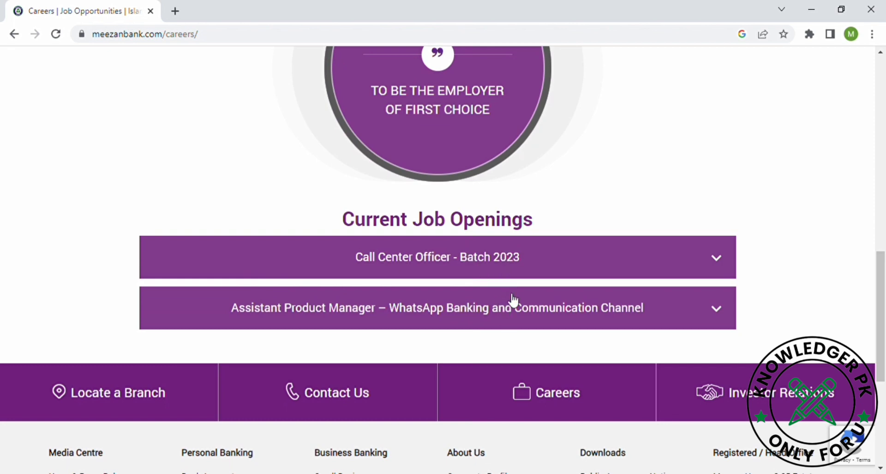
click(520, 308)
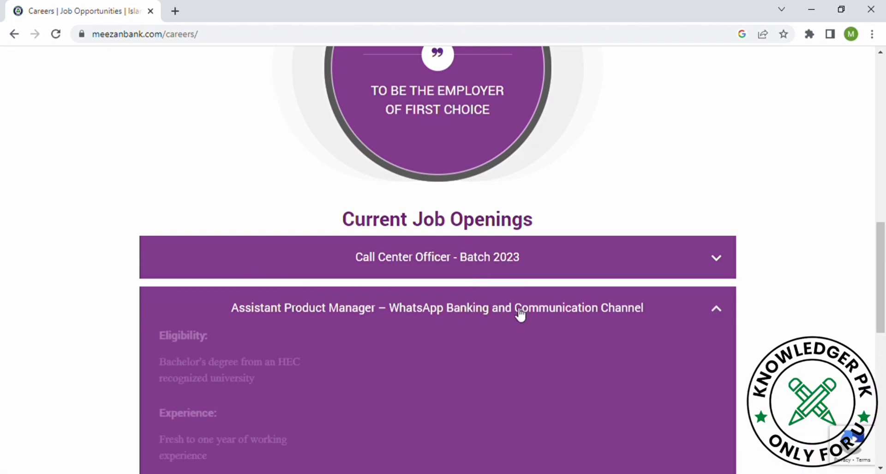
Step: Review the job's eligibility, experience and required skills, then choose Apply Now
scroll(520, 310, down, 5)
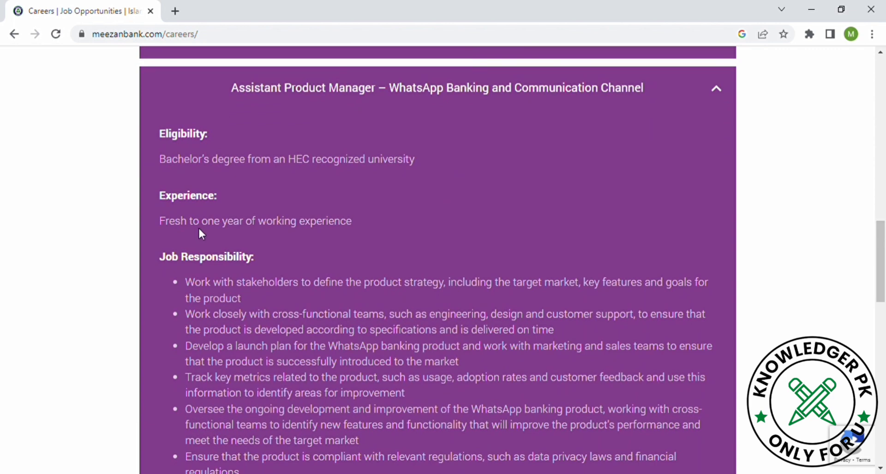
drag(214, 161, 417, 184)
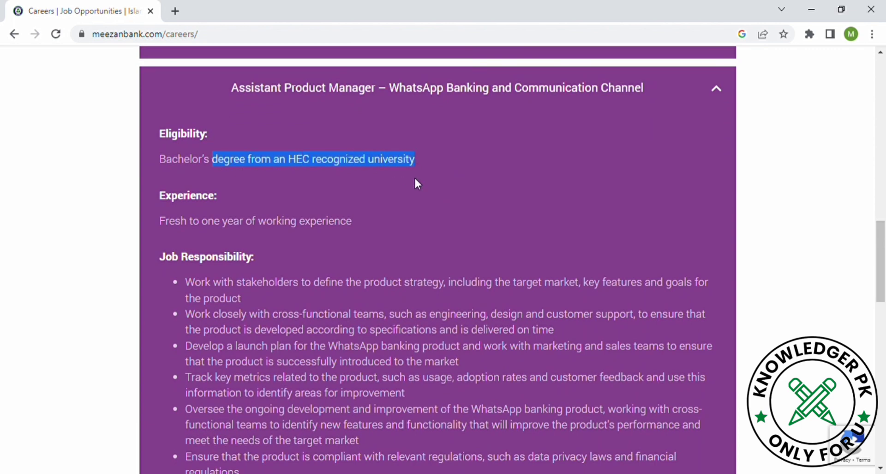
drag(176, 221, 391, 246)
scroll(391, 251, down, 3)
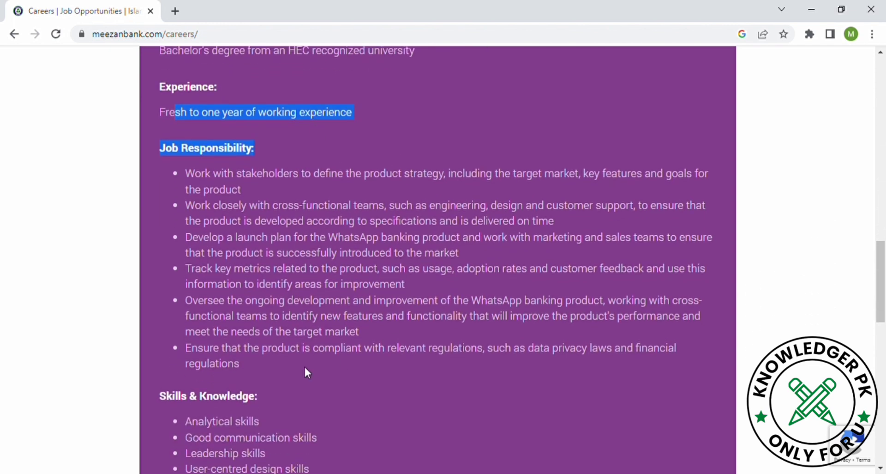
scroll(306, 370, down, 3)
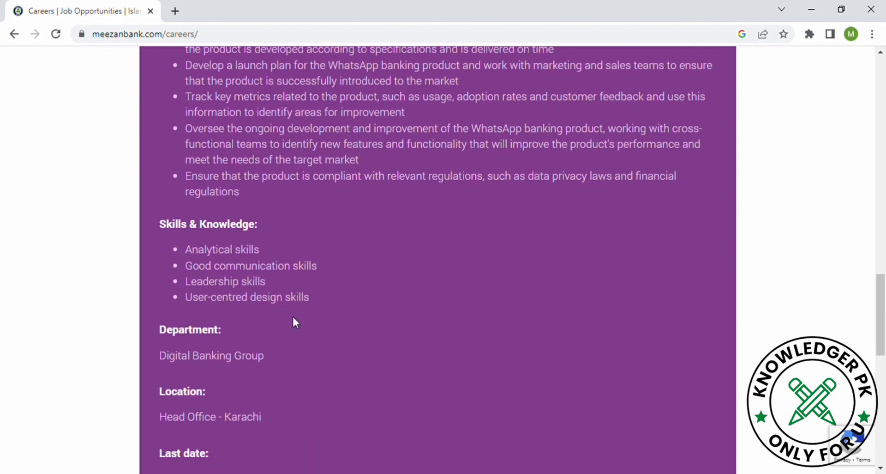
drag(313, 295, 199, 237)
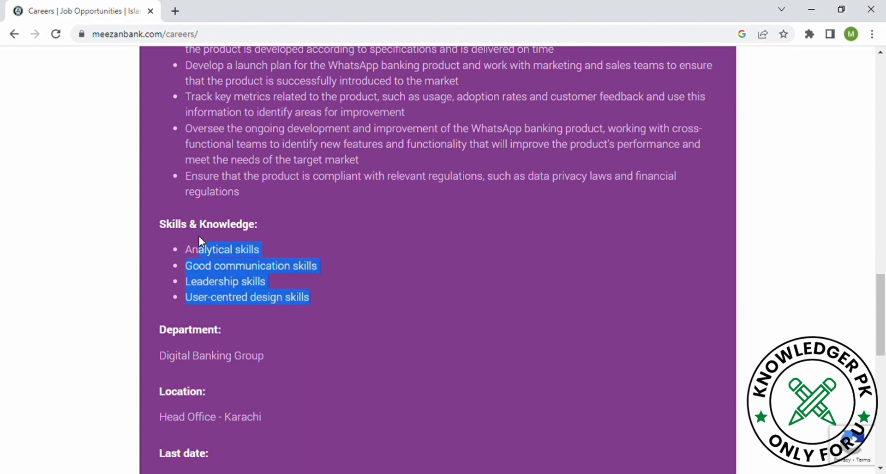
scroll(200, 240, down, 3)
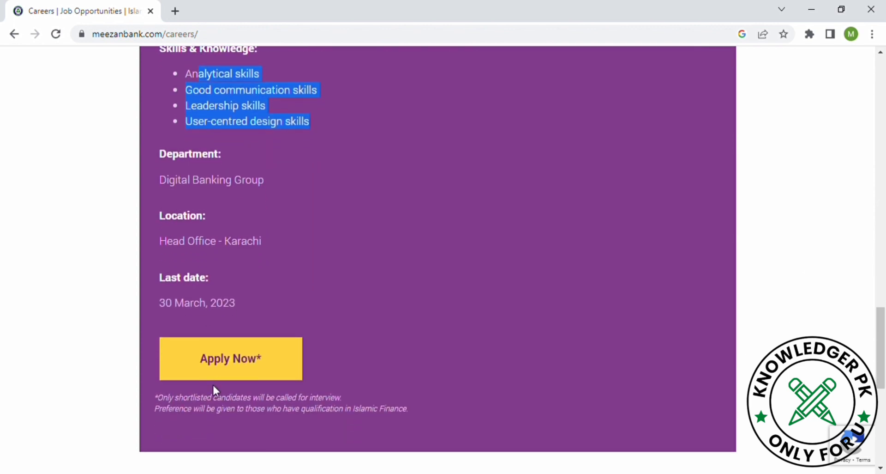
click(238, 367)
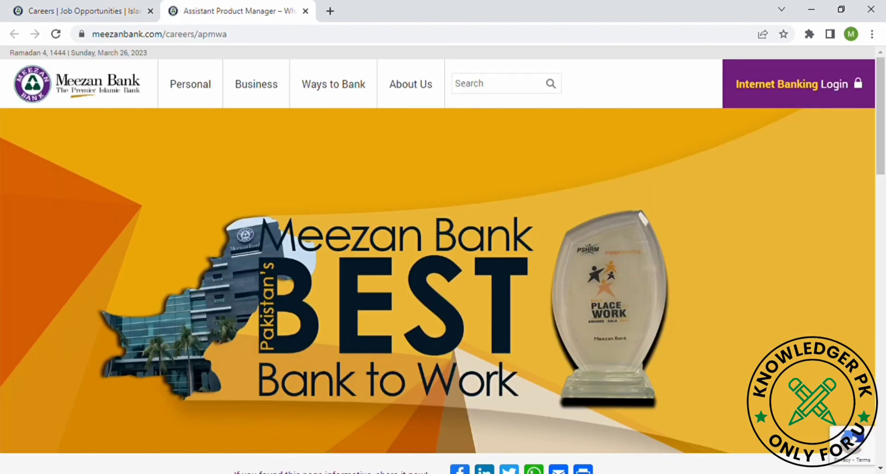
Step: Scroll down to the Drop Your CV form and select the First Name field
scroll(325, 330, down, 10)
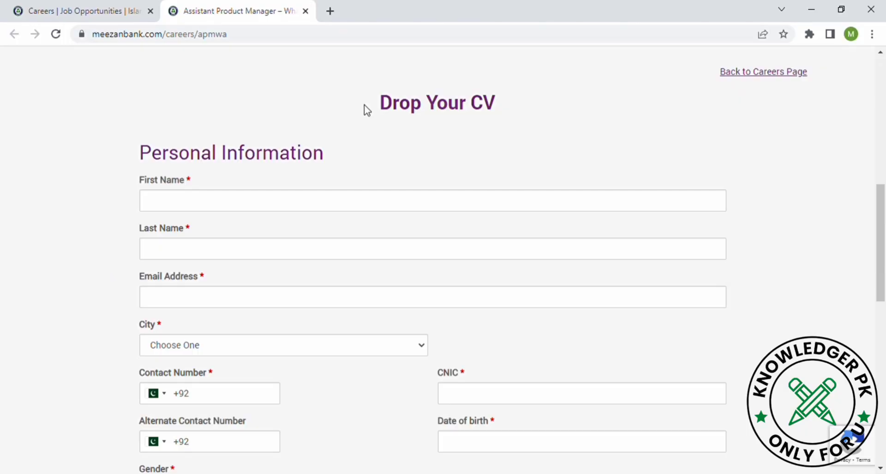
click(267, 206)
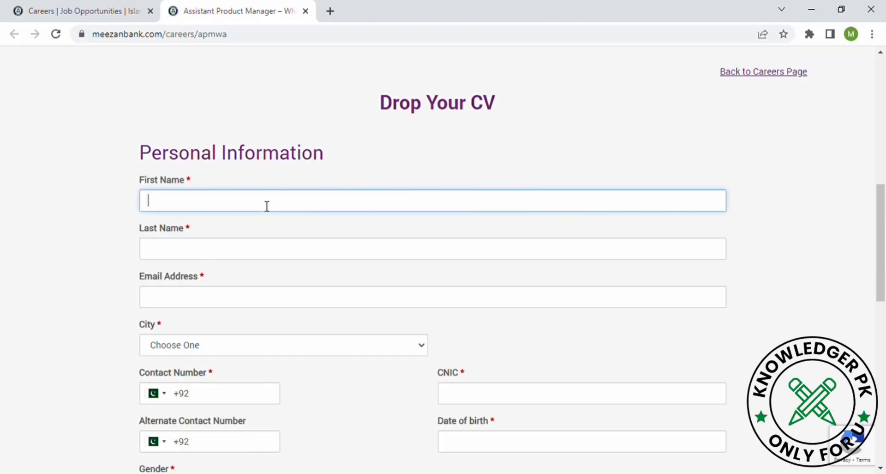
Step: Enter the applicant's first name, last name and e-mail address, correcting a typo
text(ri)
key(shift+Left)
key(Tab)
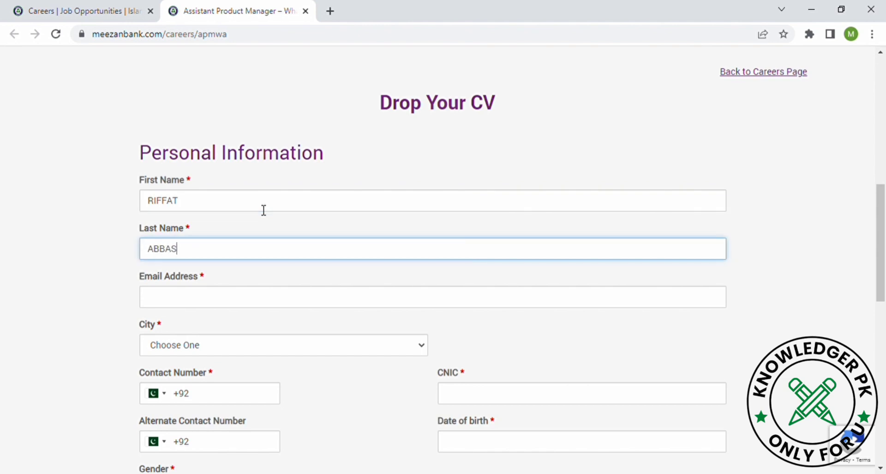
click(266, 307)
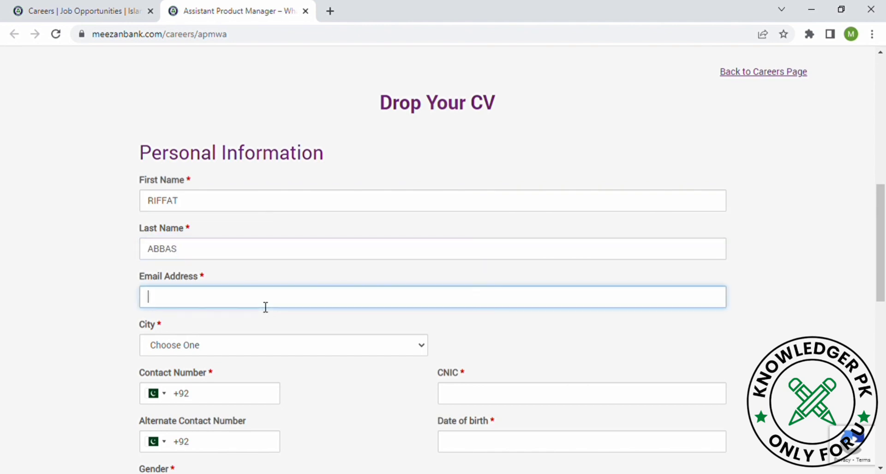
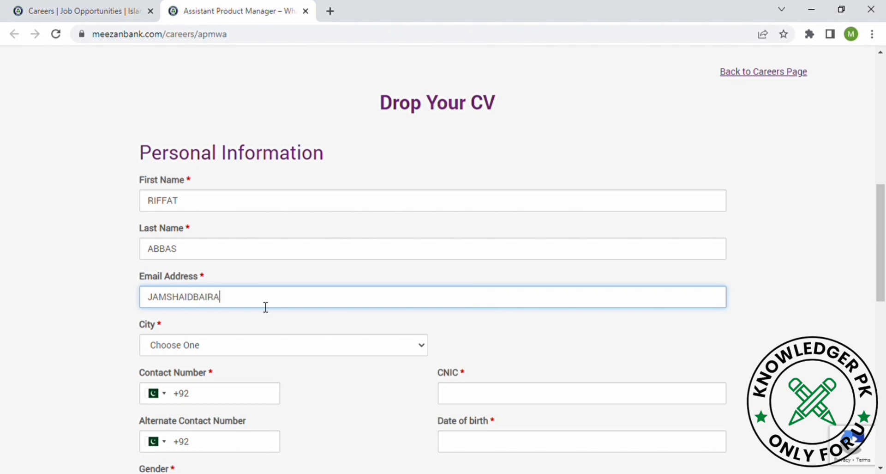
click(268, 352)
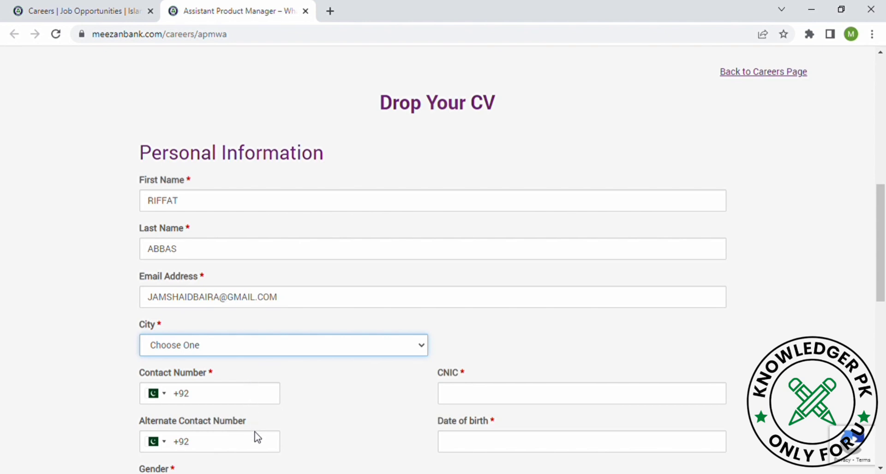
Step: Set the city to Karachi and enter the applicant's contact number
key(k)
scroll(252, 388, down, 3)
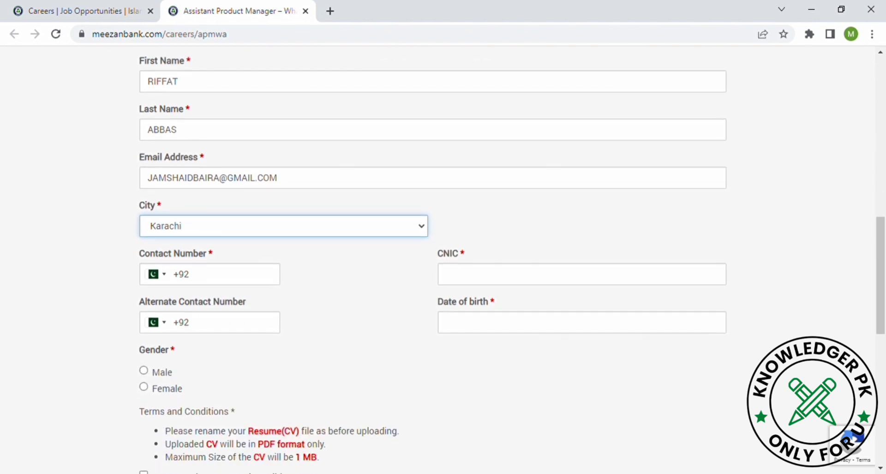
click(221, 284)
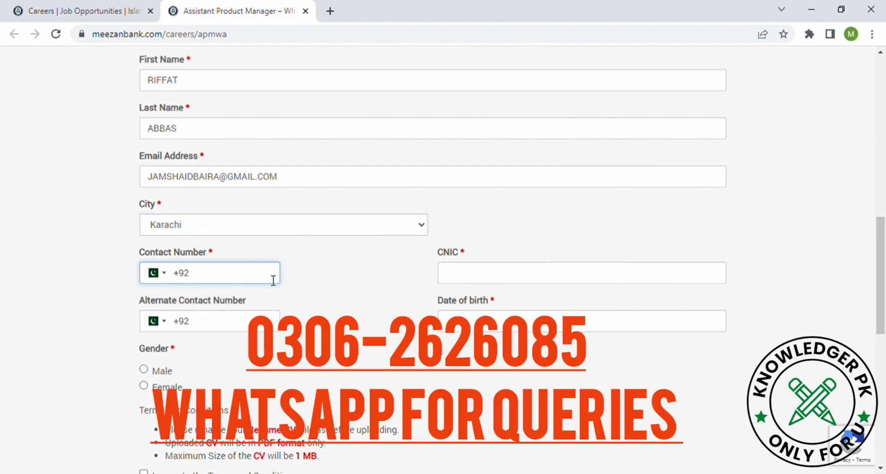
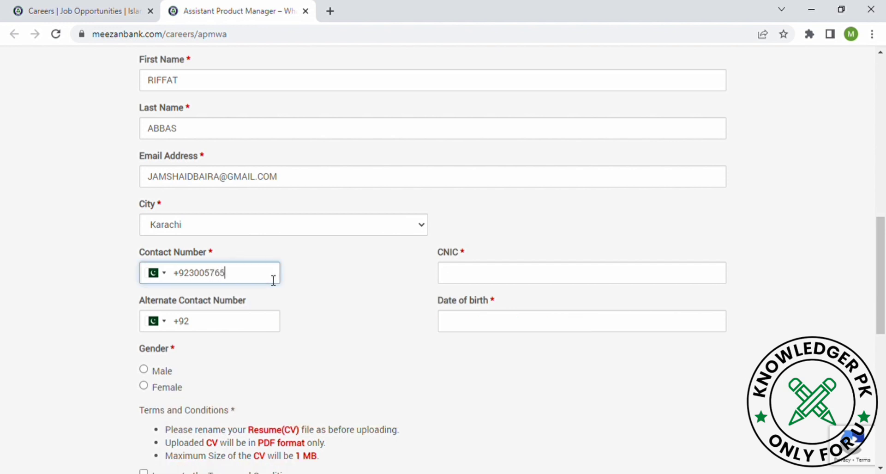
Step: Enter the applicant's CNIC number and alternate contact number
click(475, 286)
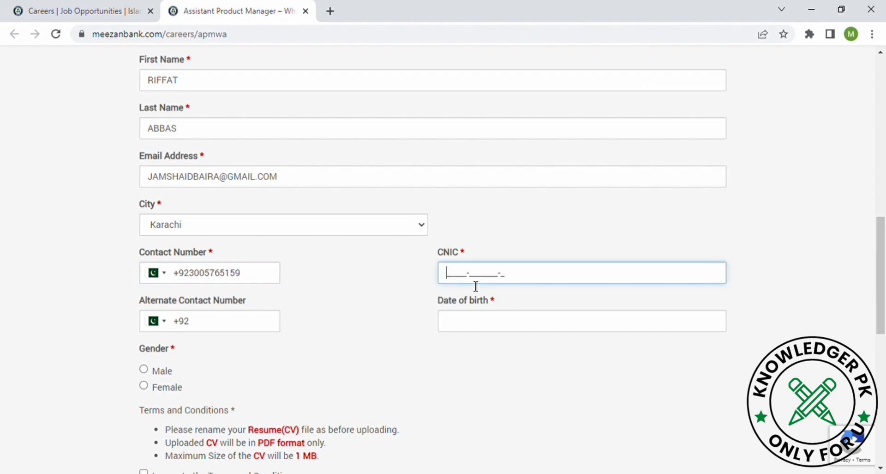
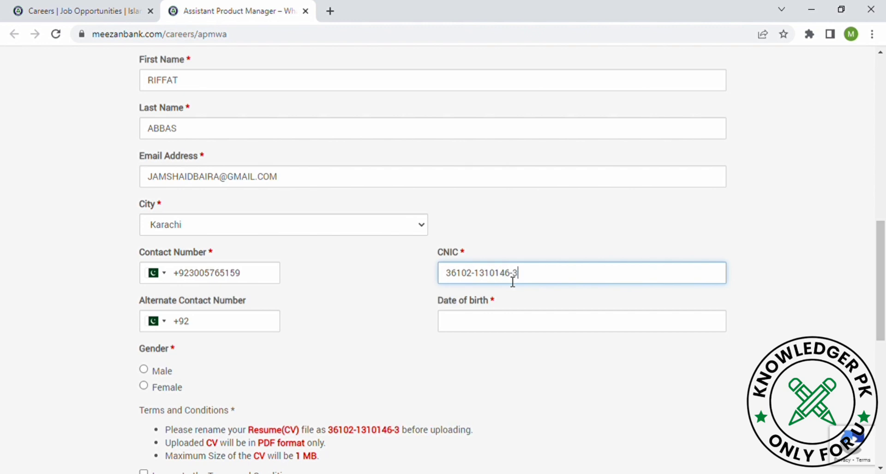
click(252, 322)
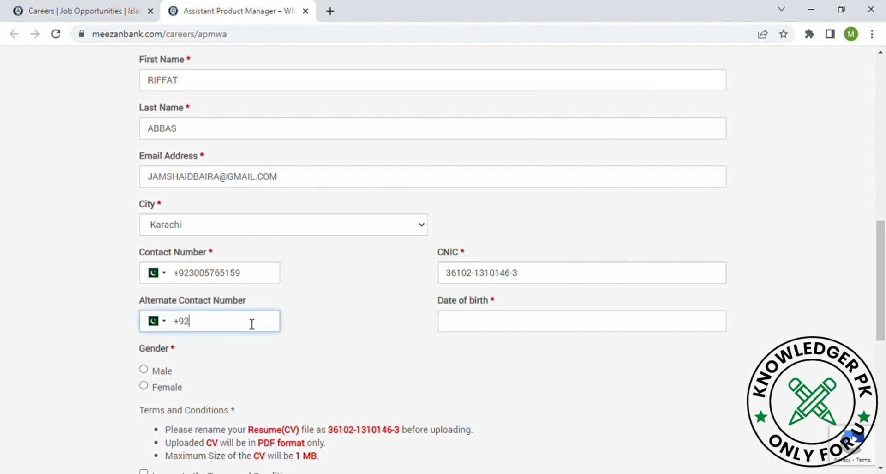
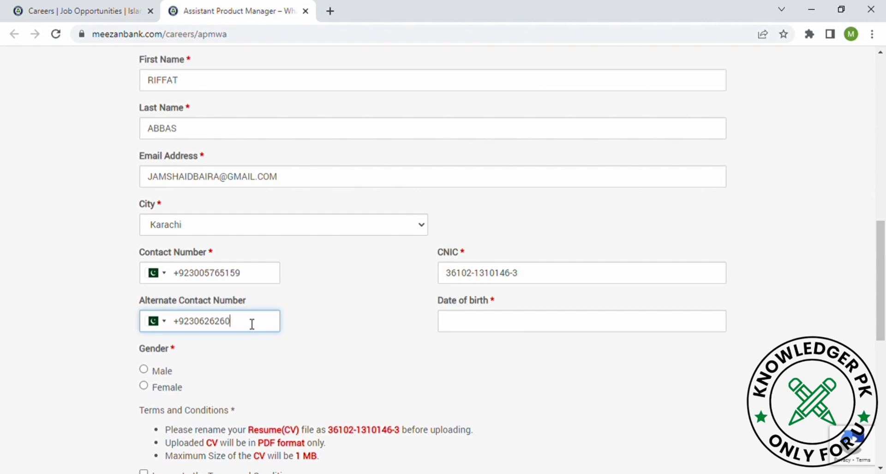
click(482, 330)
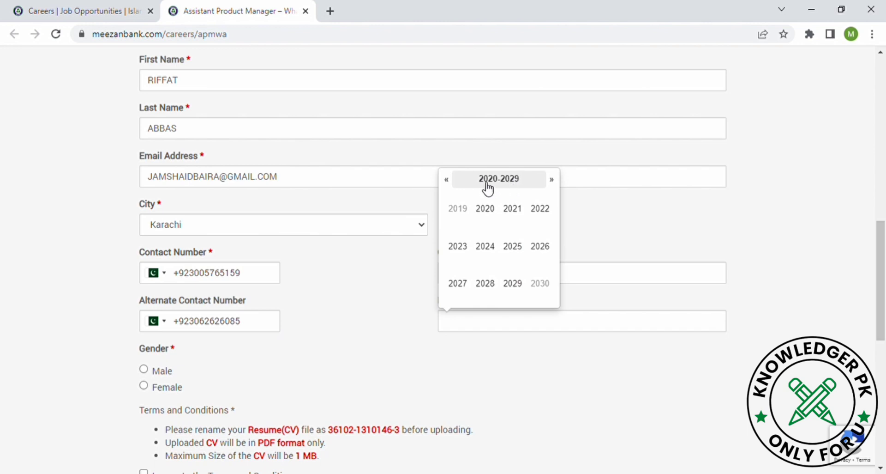
Step: Pick 10 February 1995 as the date of birth in the calendar
click(447, 180)
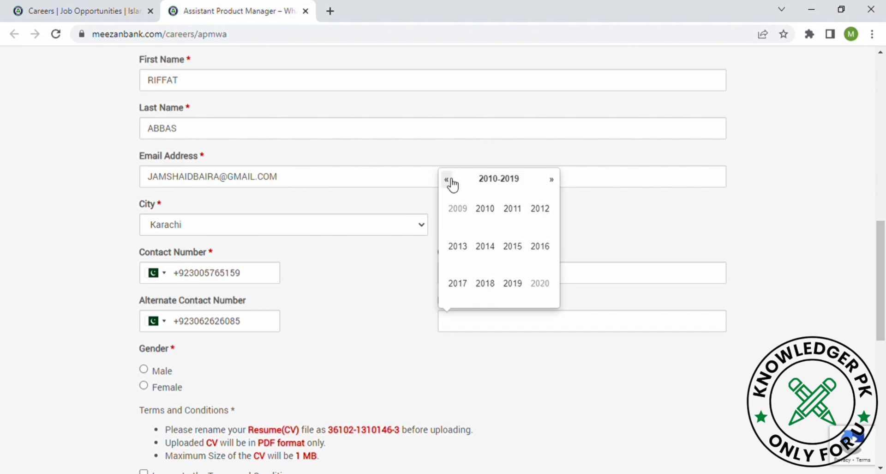
click(447, 180)
click(448, 181)
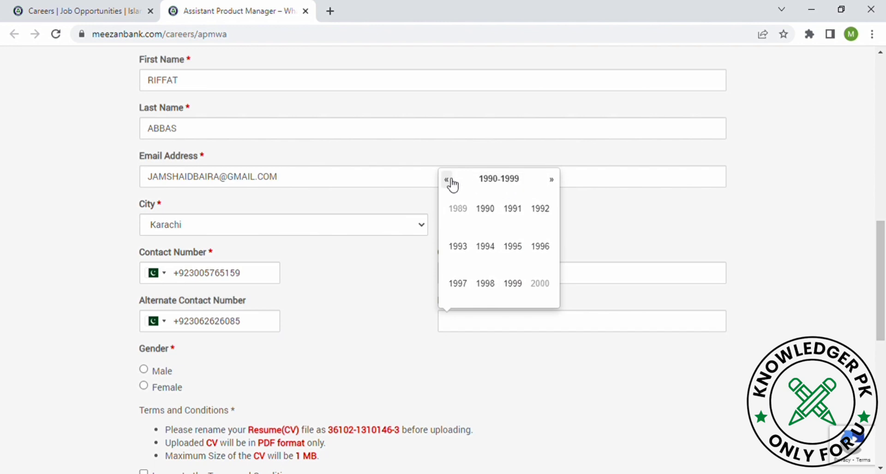
click(513, 249)
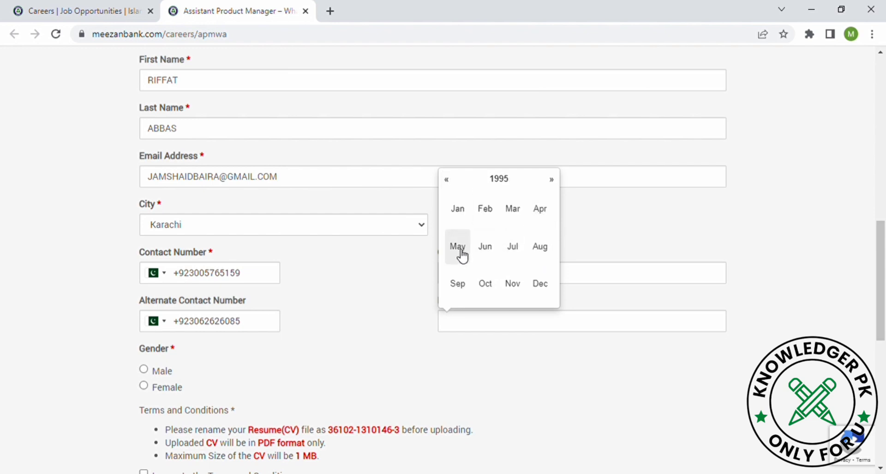
click(492, 225)
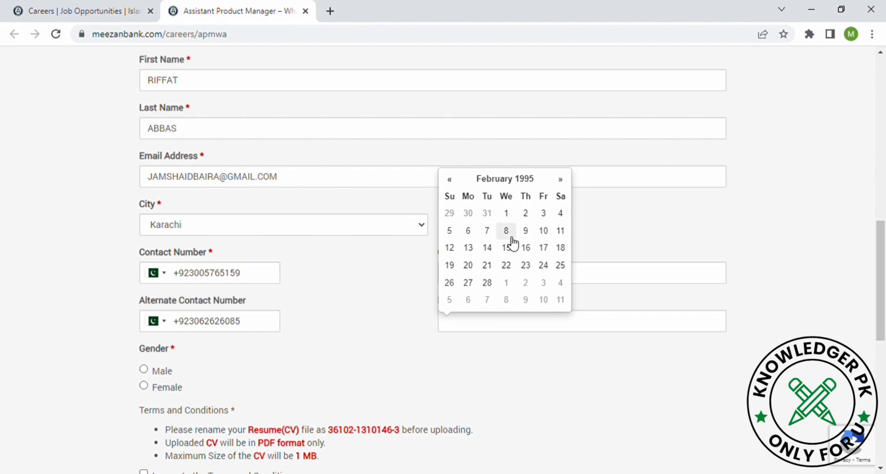
click(544, 230)
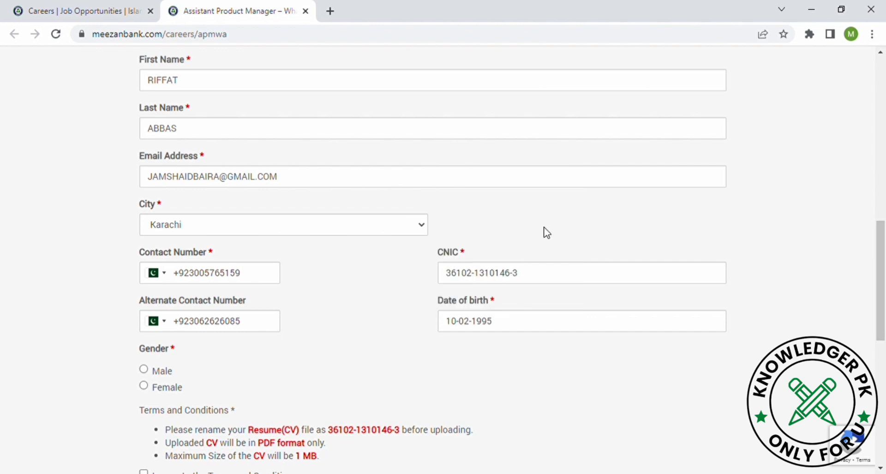
Step: Select Male, accept the terms, attach the .docx CV and continue to the next page
click(165, 371)
scroll(165, 371, down, 3)
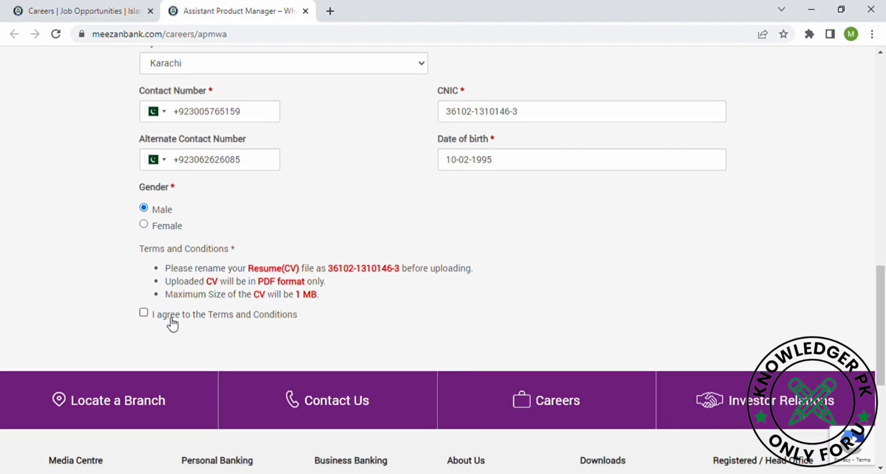
click(188, 320)
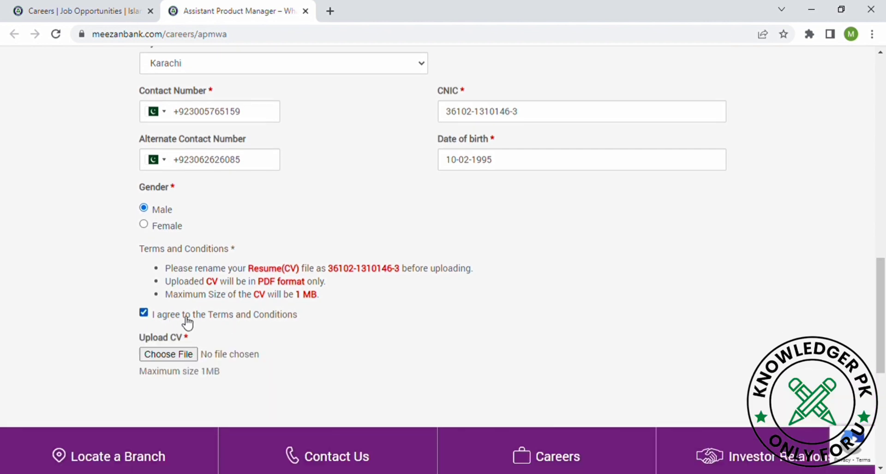
click(184, 358)
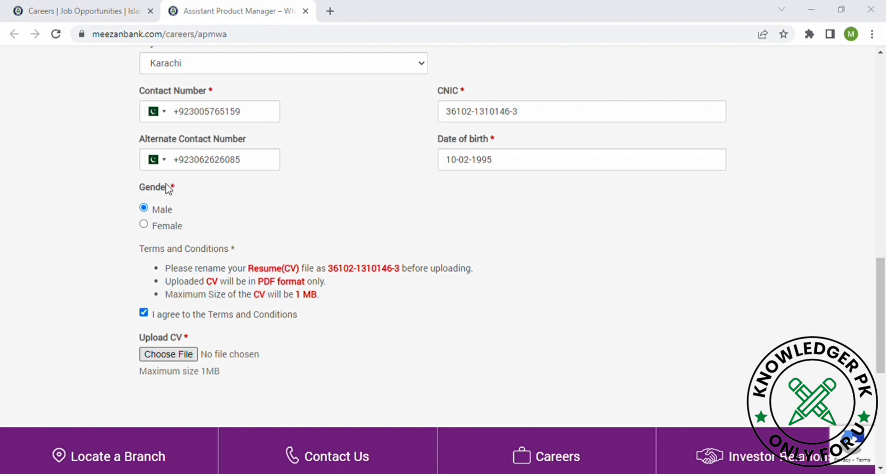
key(Return)
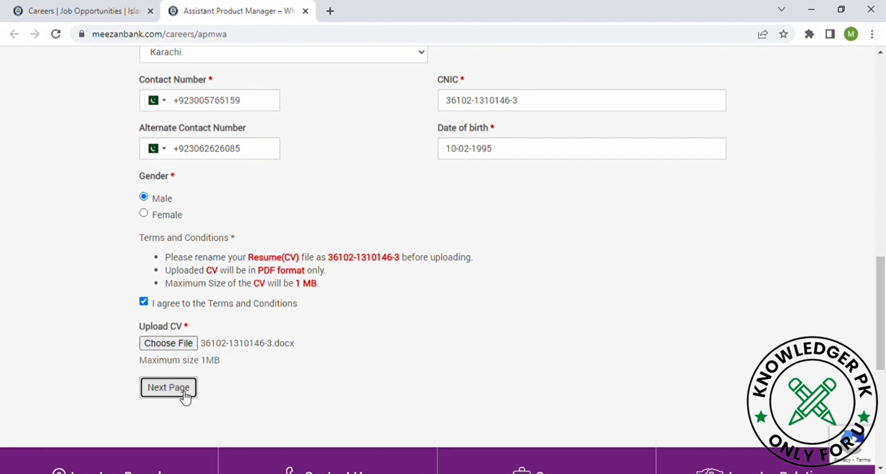
click(184, 396)
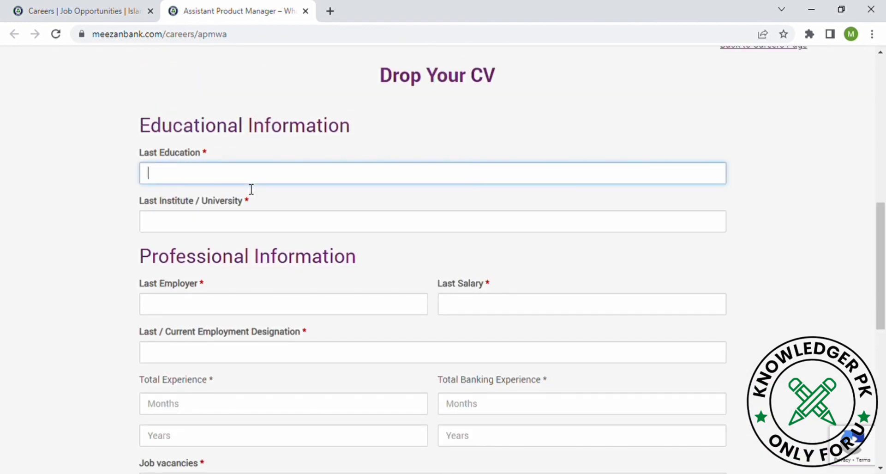
Step: Enter education MA URDU and institute UOS LAHORE
text(MA URDU)
click(264, 233)
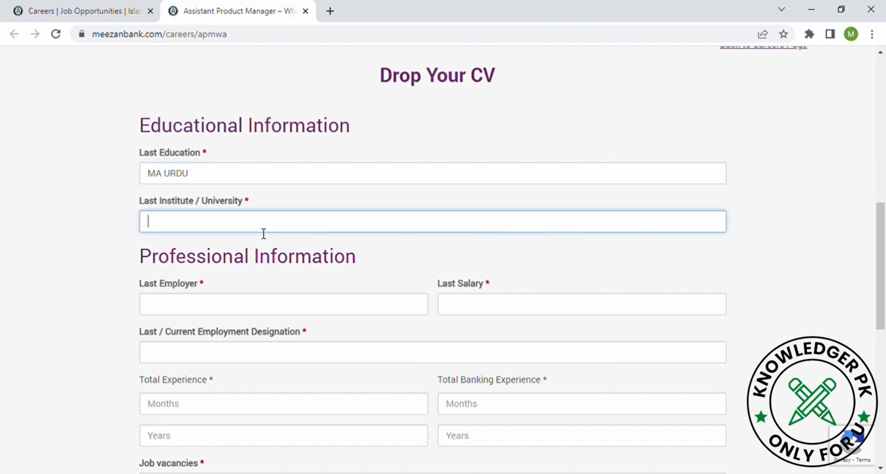
text(UOS LAHORE)
Step: Enter last employer 'AS A COMPUTER OPERATOR', salary 20000 and designation 'COPUTER OPERAATOR'
click(264, 313)
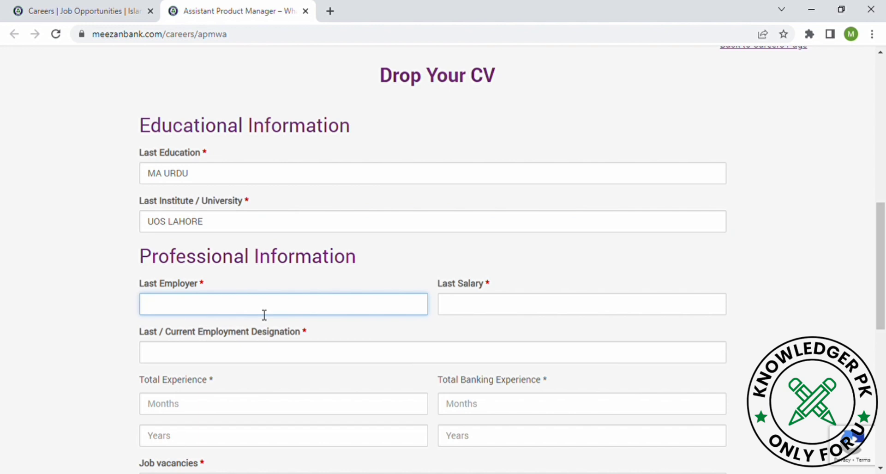
text(AS A COMPUTER OPERATOR)
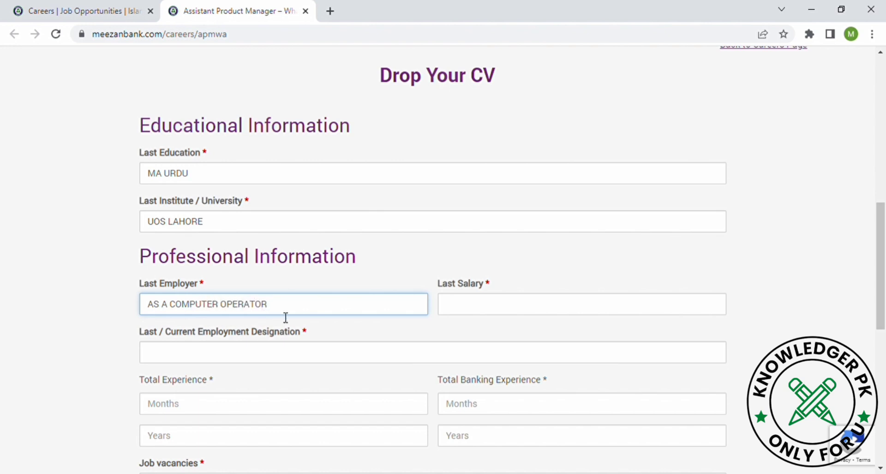
click(460, 314)
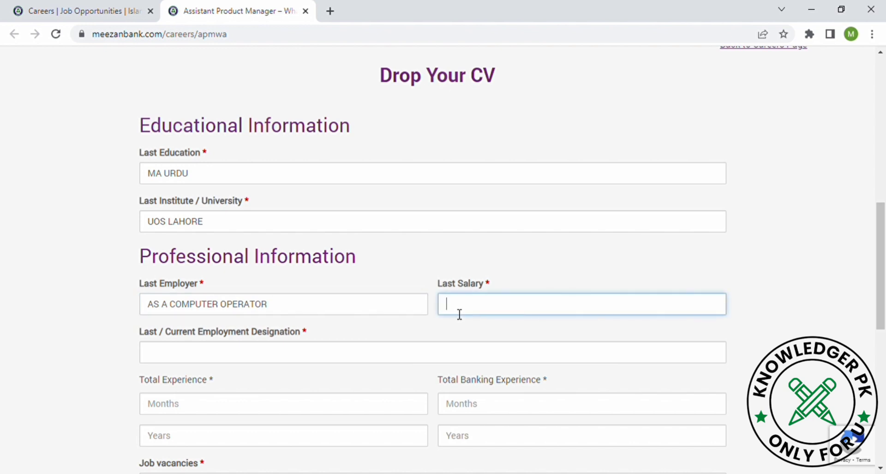
text(20000)
click(341, 362)
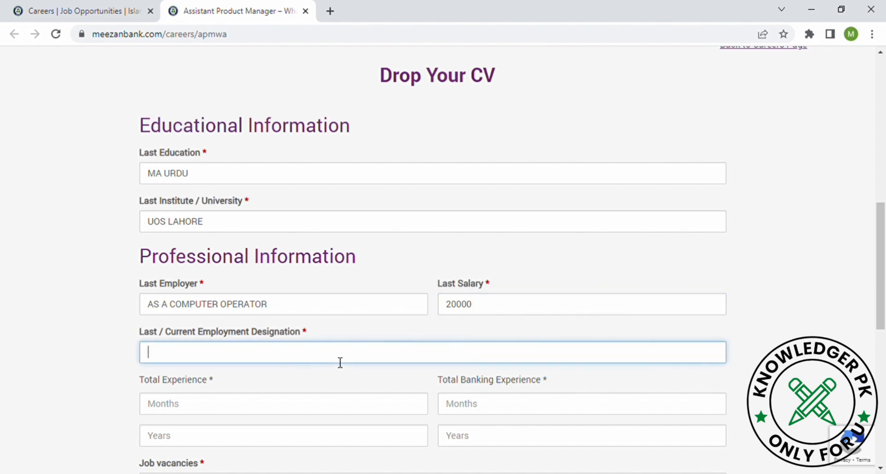
text(COPUTER OPERAAT)
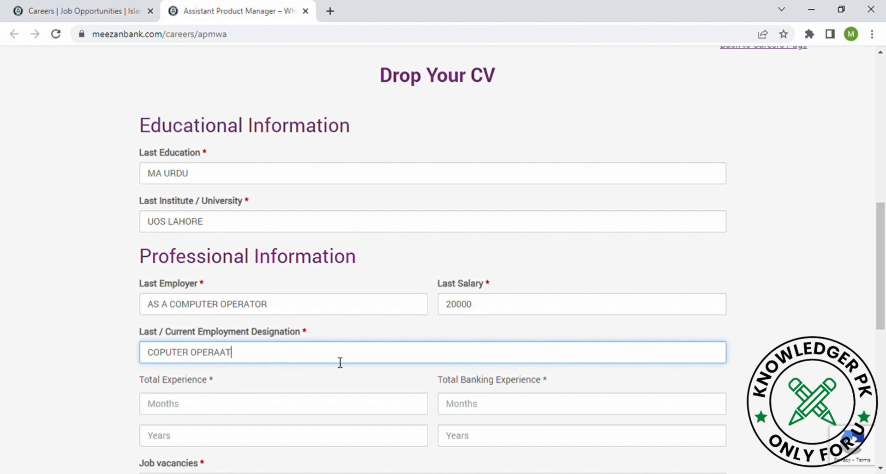
text(OR)
scroll(340, 362, down, 3)
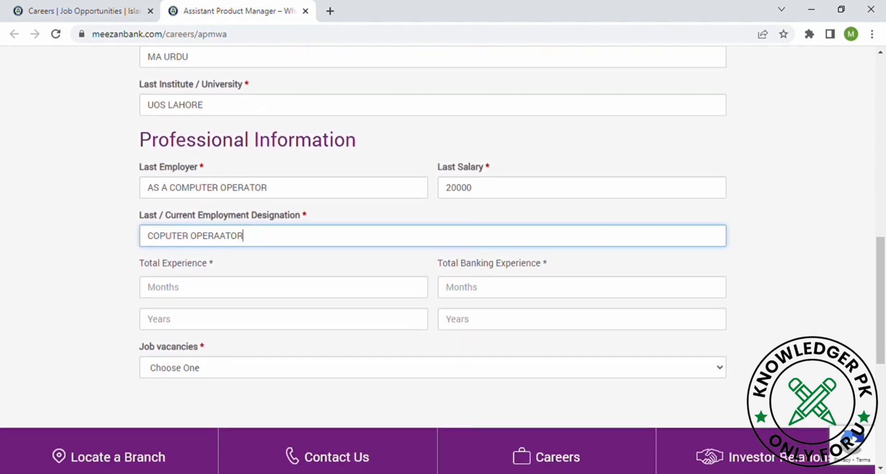
Step: Enter total experience of 11 months, with 0 banking months and 0 years for both
click(294, 288)
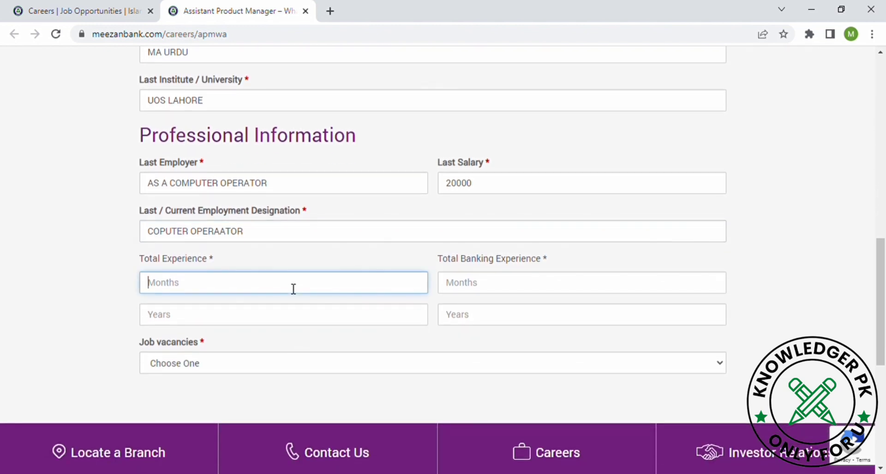
text(11)
click(468, 290)
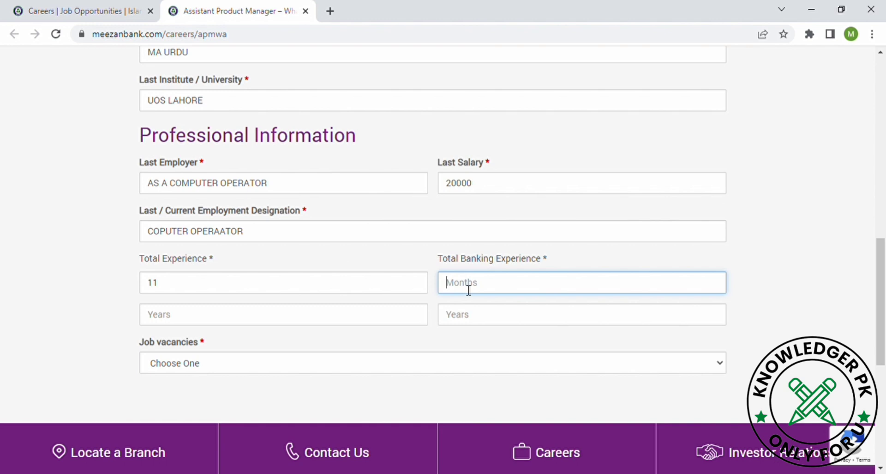
text(0)
click(304, 326)
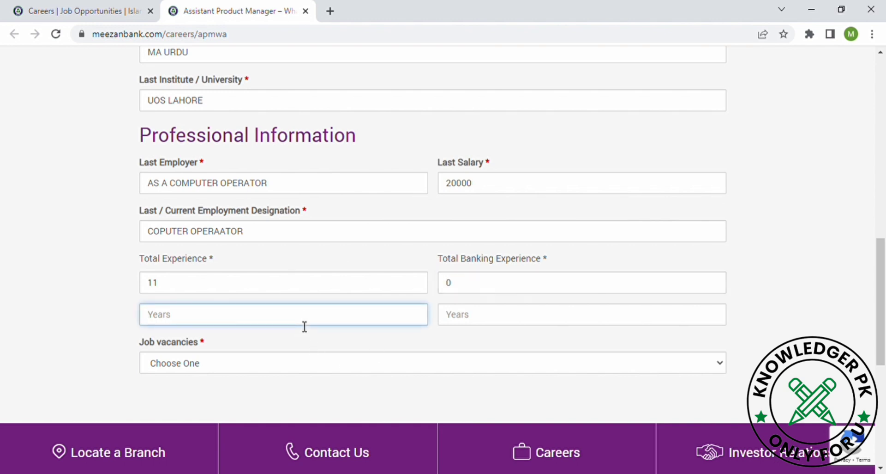
text(0)
click(495, 322)
text(0)
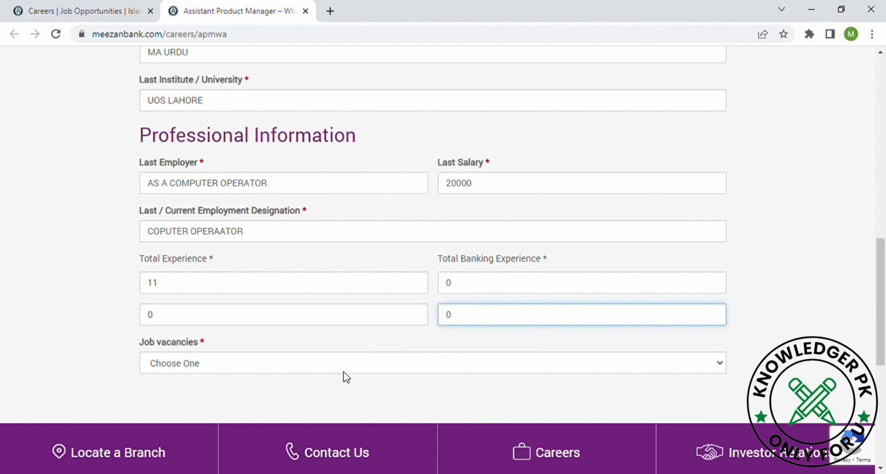
Step: Choose the Assistant Product Manager vacancy and submit the application
click(341, 371)
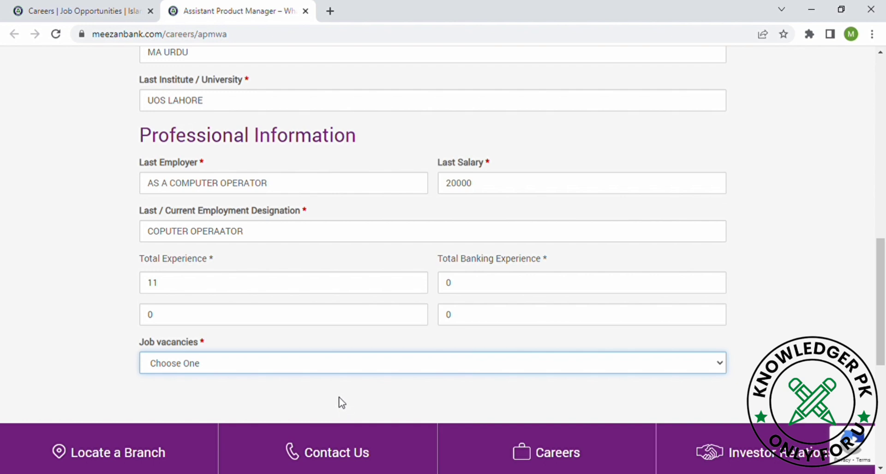
key(Down)
scroll(339, 401, down, 2)
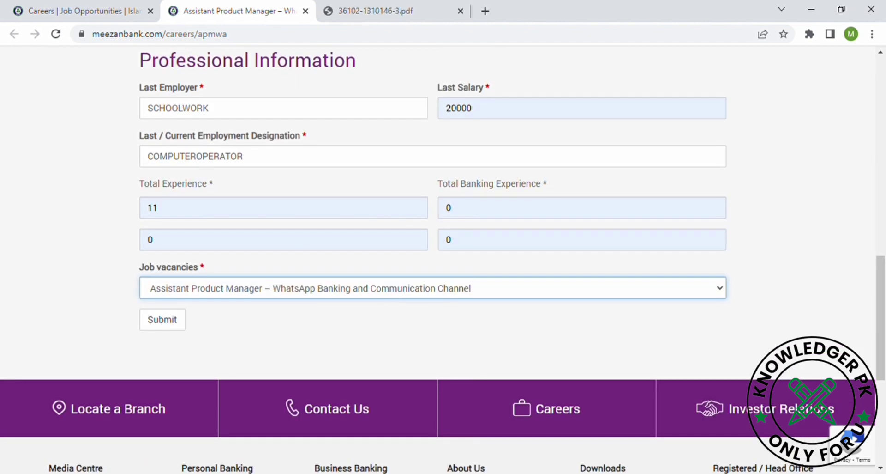
key(Return)
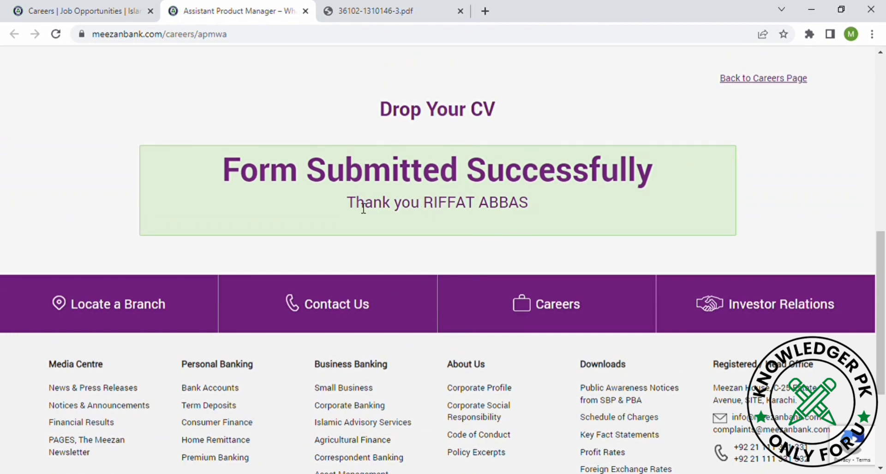
Step: Check the thank-you line and the Form Submitted Successfully heading on the confirmation
drag(356, 204, 539, 204)
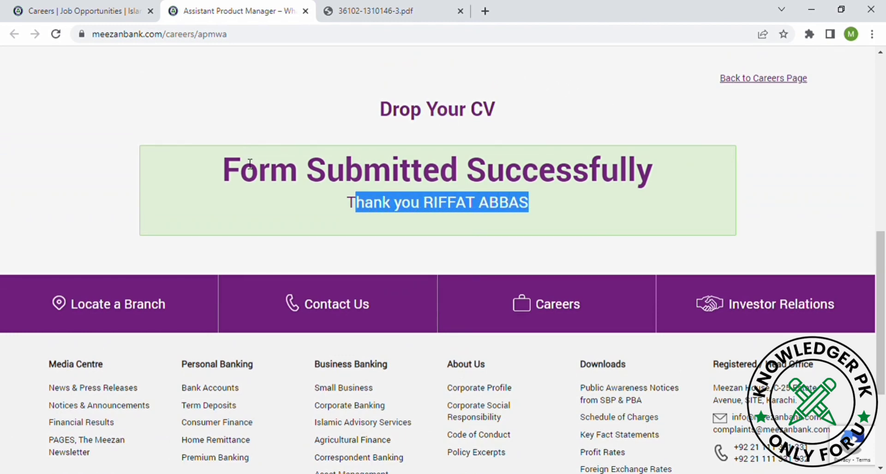
drag(223, 169, 658, 177)
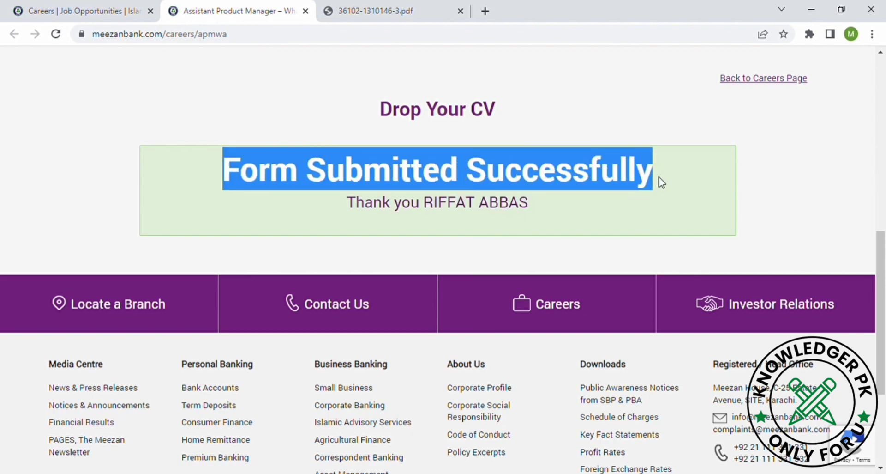
click(689, 177)
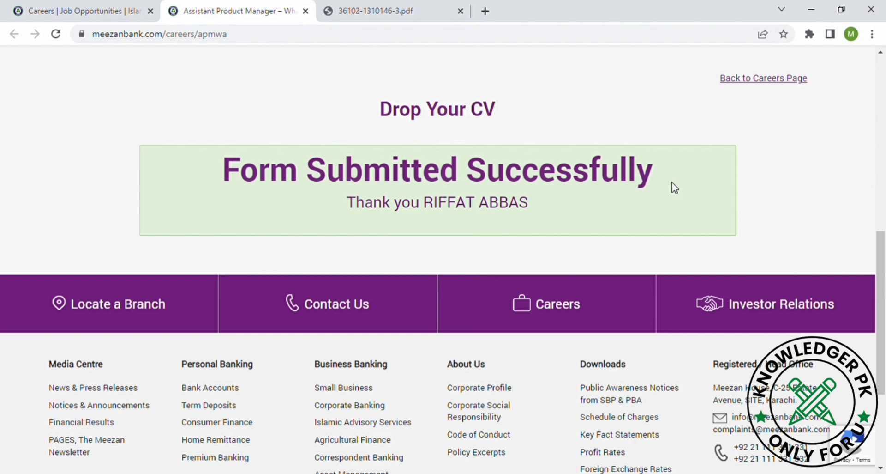
scroll(674, 187, up, 3)
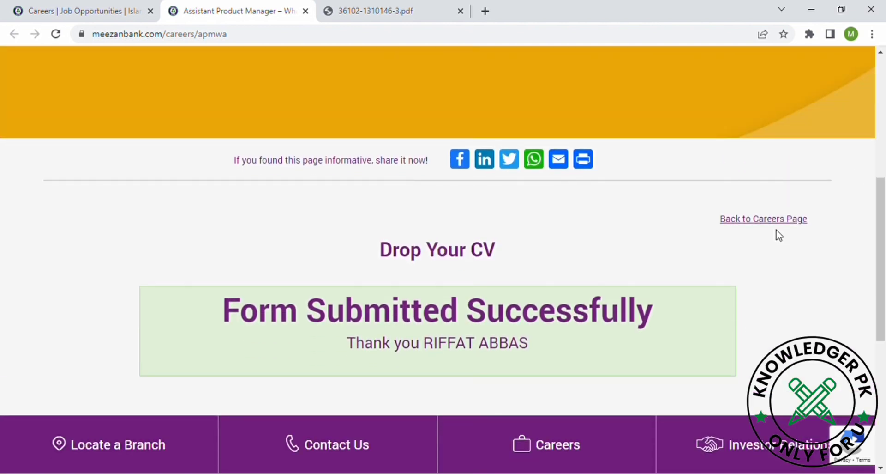
Step: Go back to careers and read the Call Center Officer - Batch 2023 listing to its 17 April, 2023 deadline
click(780, 222)
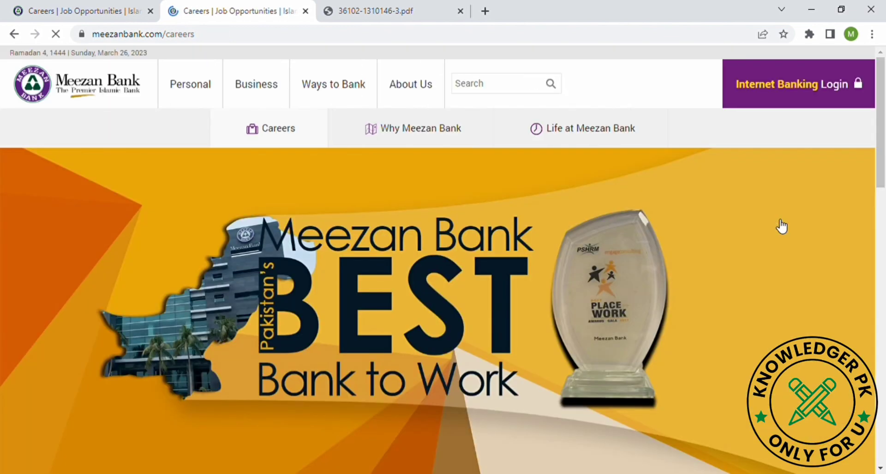
scroll(648, 239, down, 6)
scroll(443, 260, down, 9)
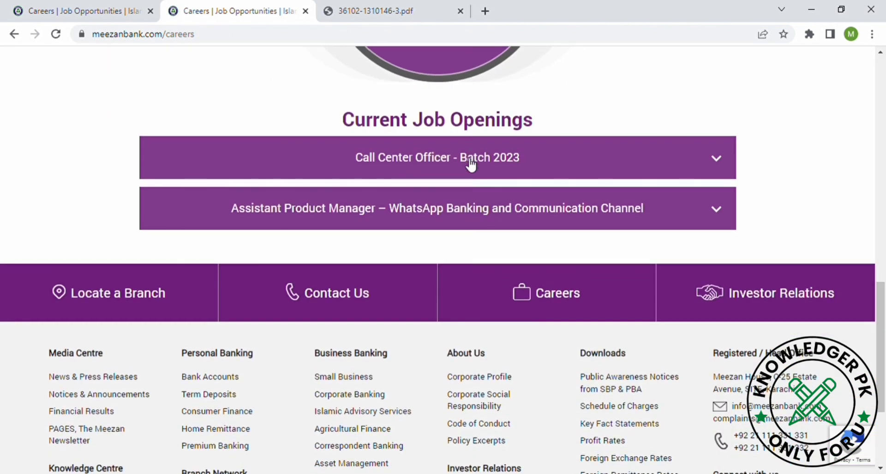
click(471, 164)
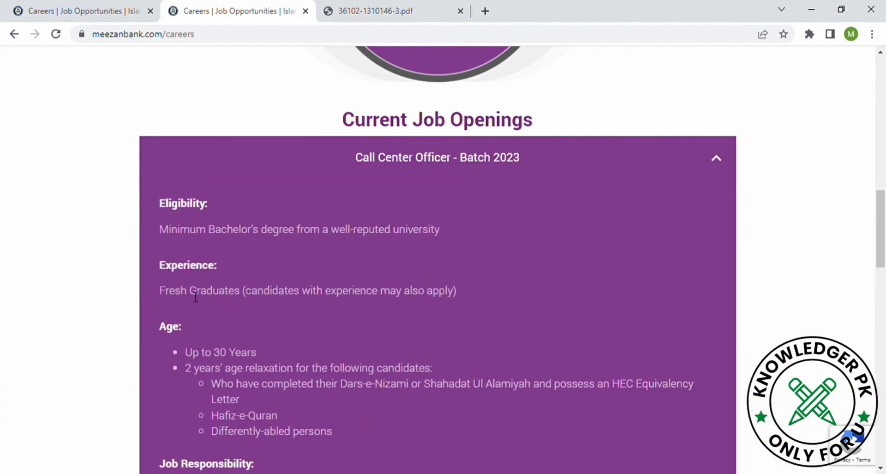
drag(190, 292, 358, 309)
scroll(358, 308, down, 6)
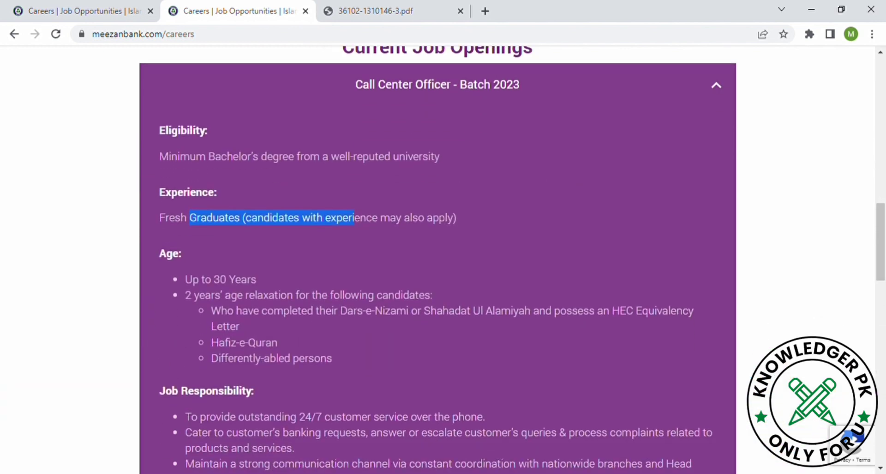
scroll(438, 260, down, 3)
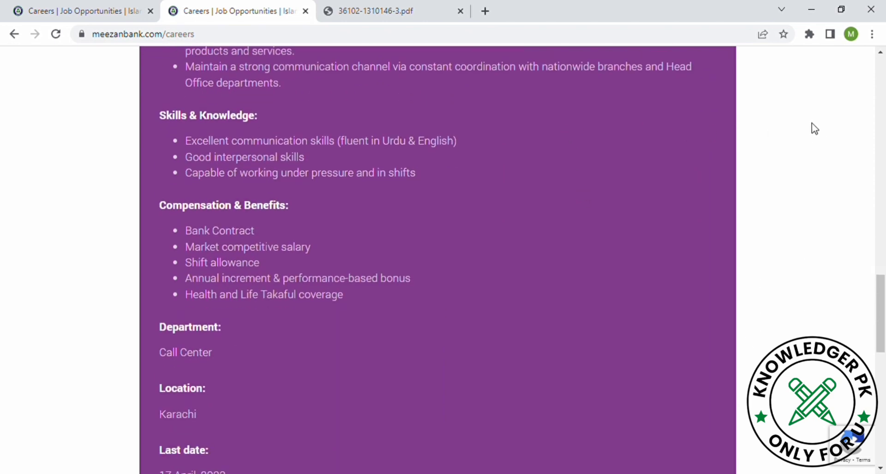
scroll(801, 119, down, 3)
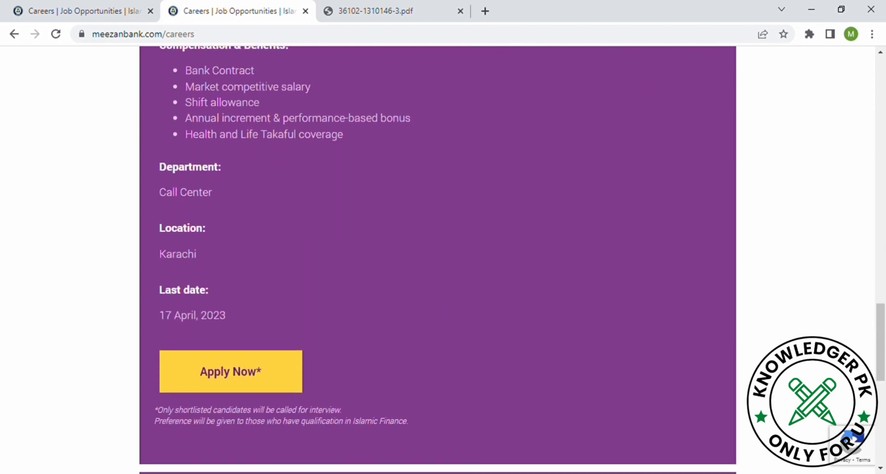